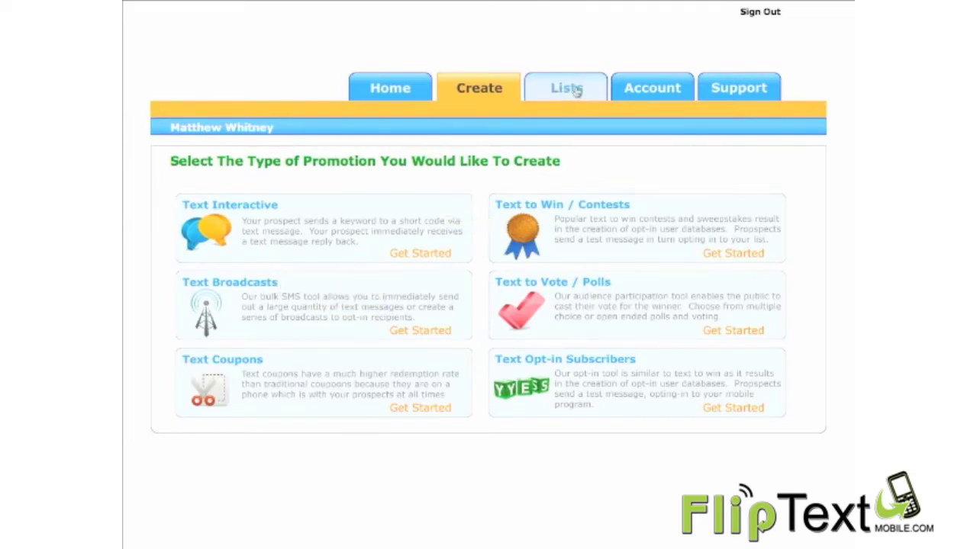
Open the subscriber lists and delete the Holiday group
left_click(577, 91)
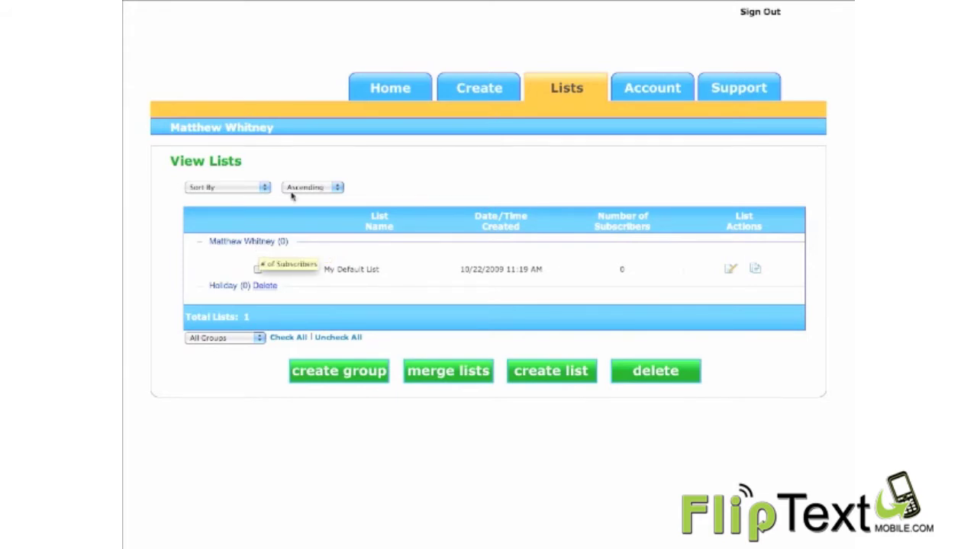
left_click(261, 287)
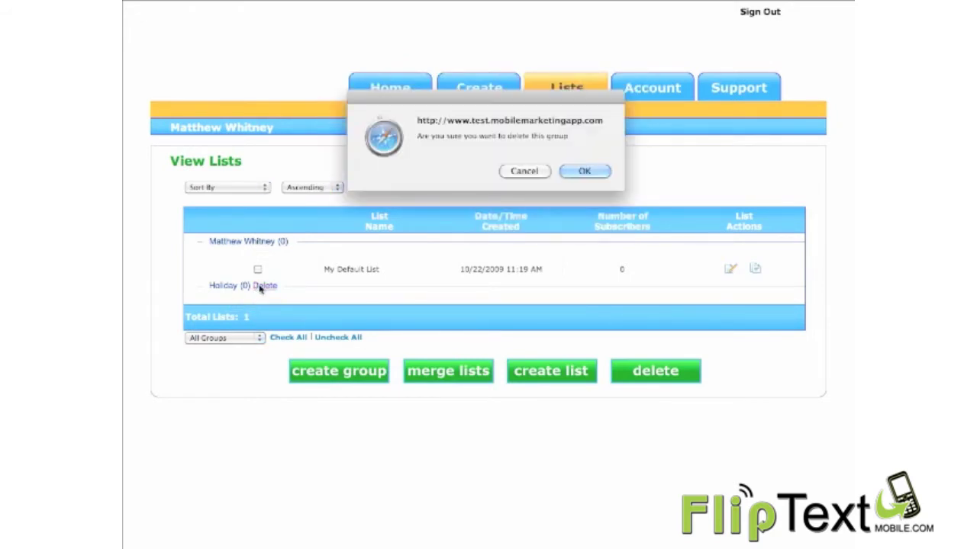
left_click(582, 172)
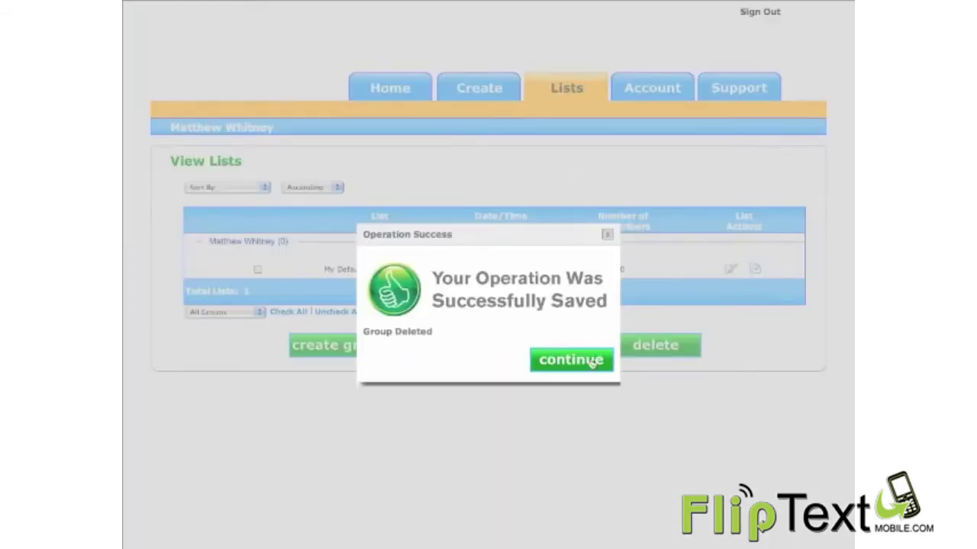
left_click(588, 364)
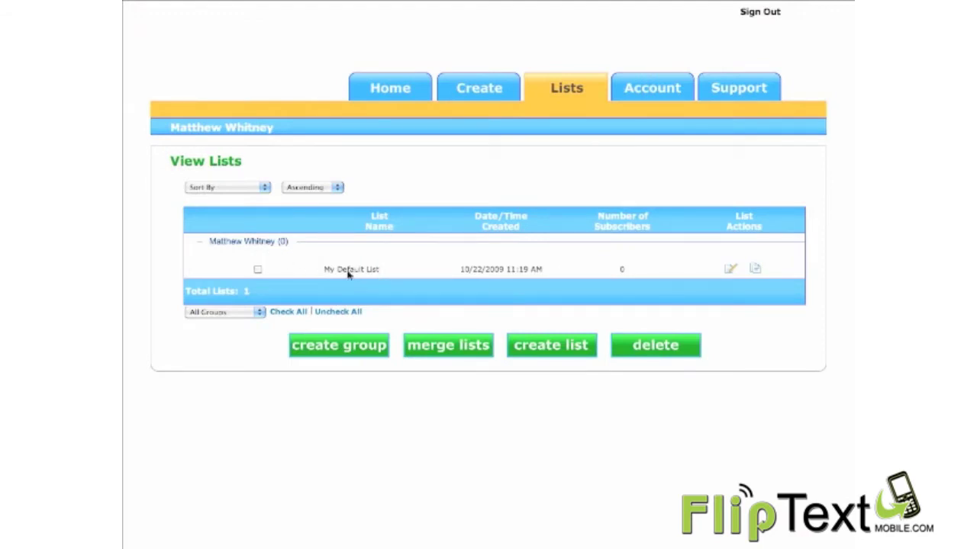
Create a new list group named Holiday
left_click(365, 351)
left_click(505, 193)
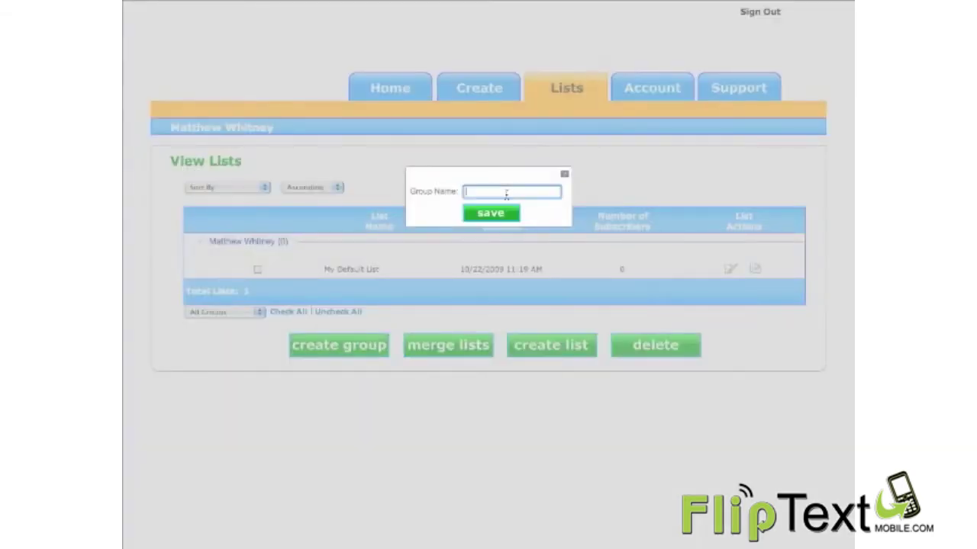
type("Holiday")
left_click(507, 213)
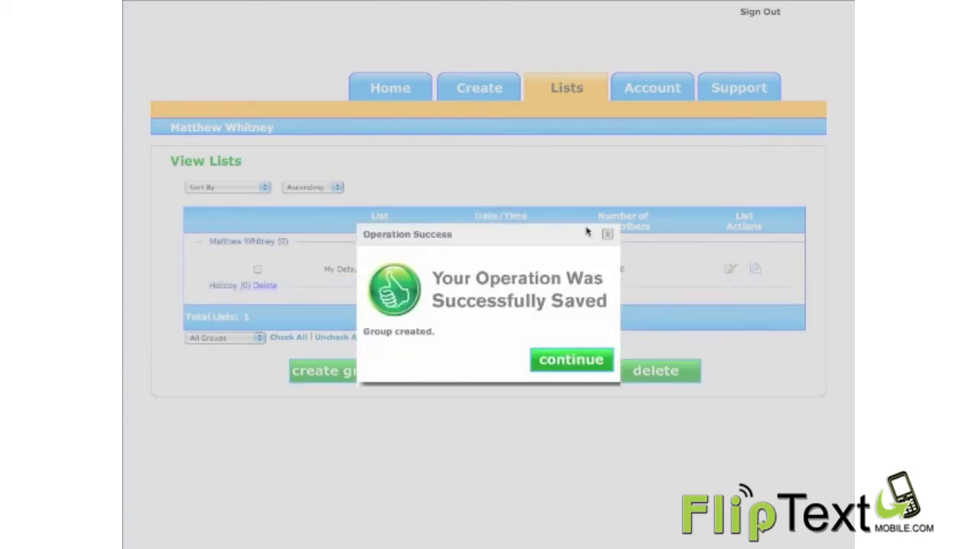
left_click(606, 234)
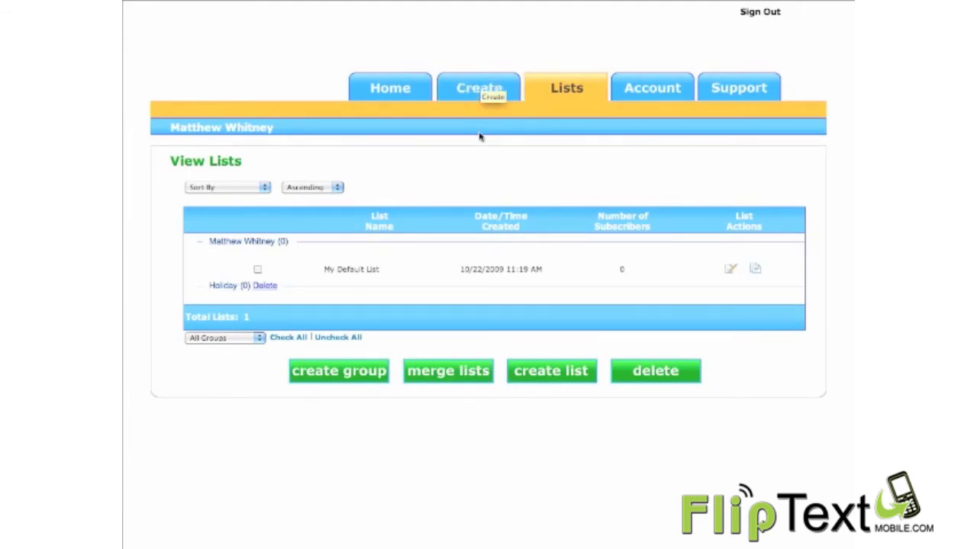
Create a list named "Holiday TV Giveway" in the preselected group and move it into the Holiday group
left_click(565, 374)
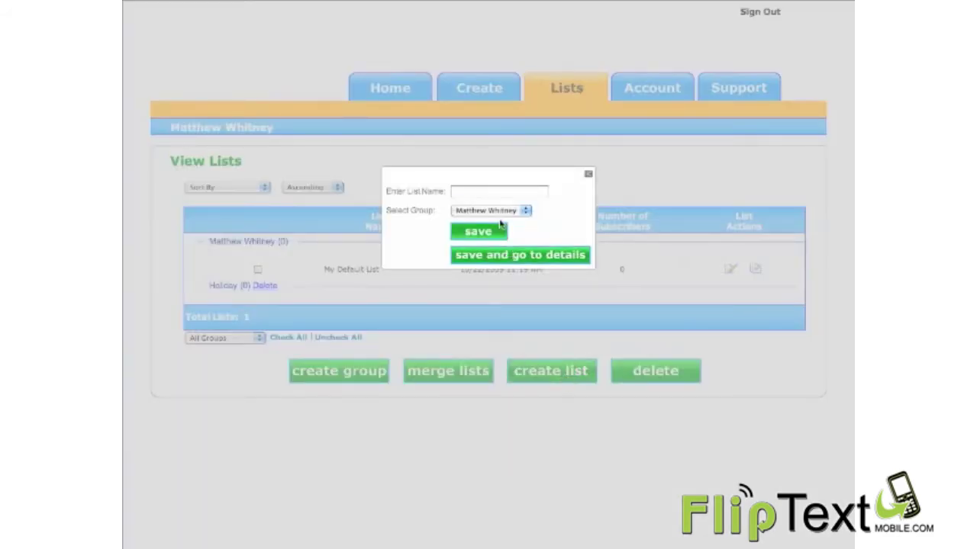
left_click(482, 191)
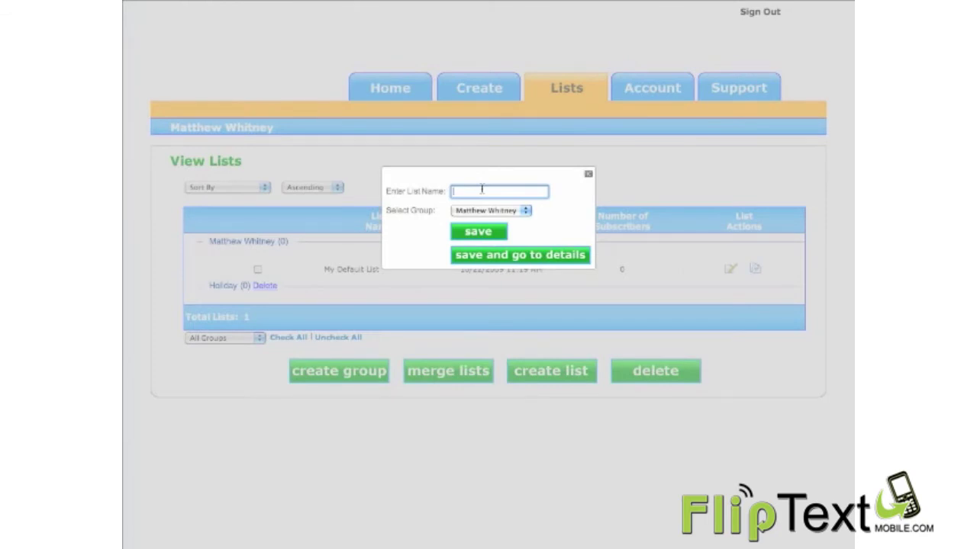
type("Holiday TV Giveaway")
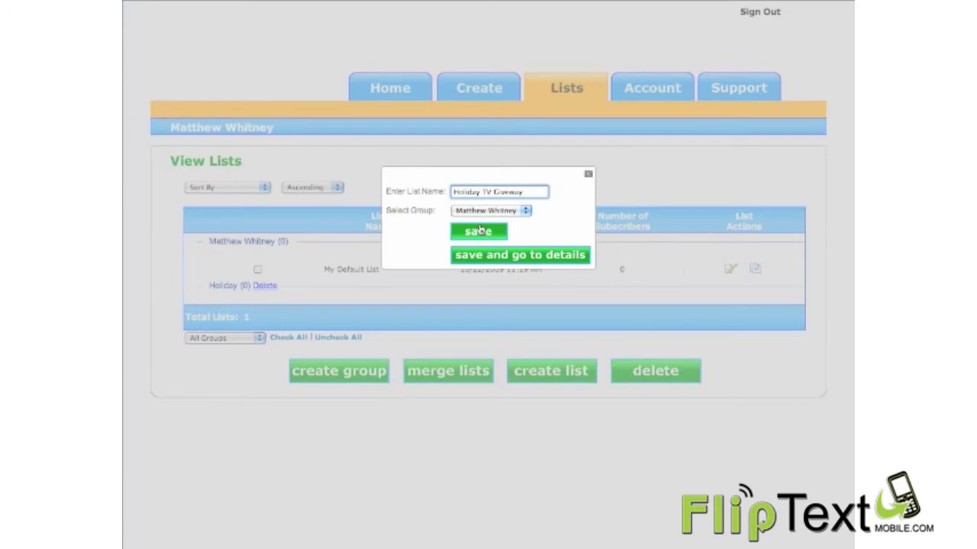
left_click(479, 231)
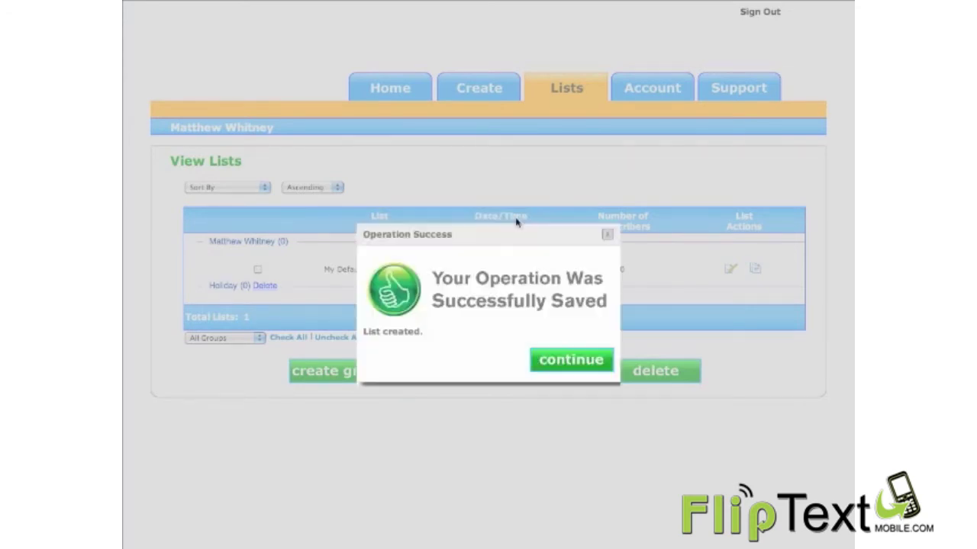
left_click(571, 360)
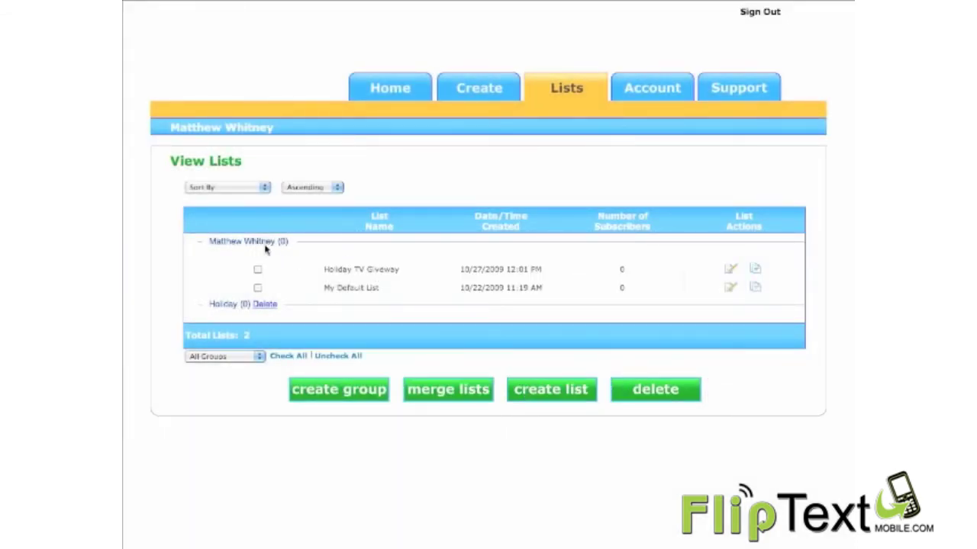
left_click_drag(388, 276, 375, 314)
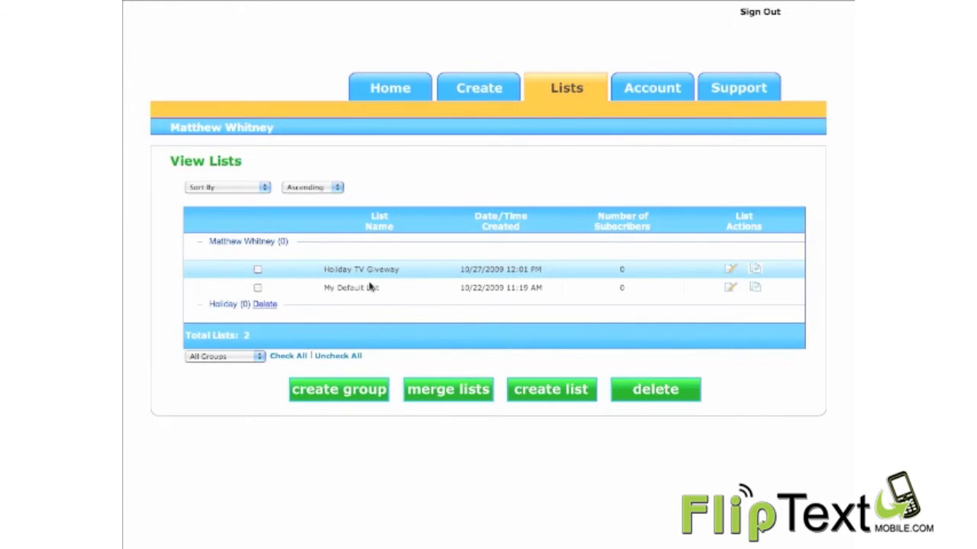
left_click_drag(343, 269, 309, 317)
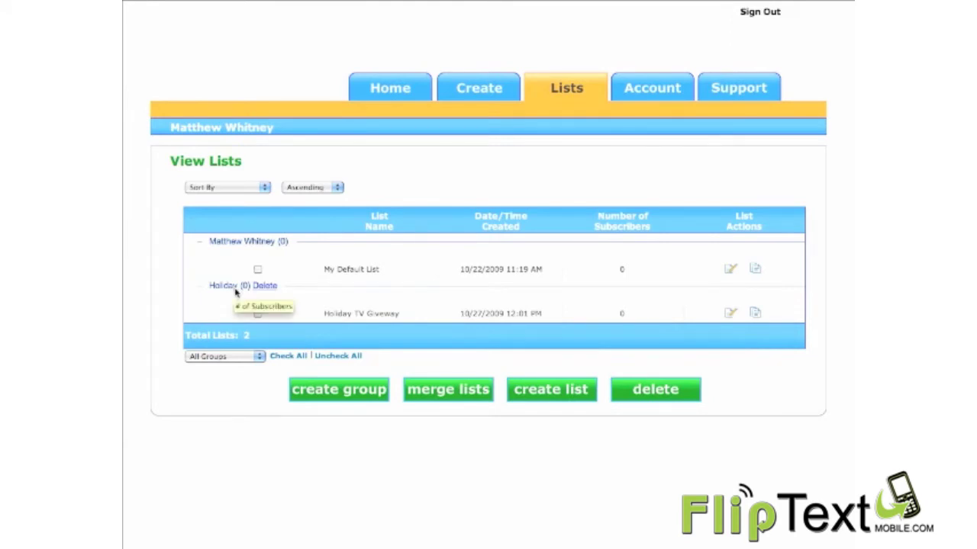
Create a list named "Holiday Ipod Giveaway" directly in the Holiday group
left_click(540, 391)
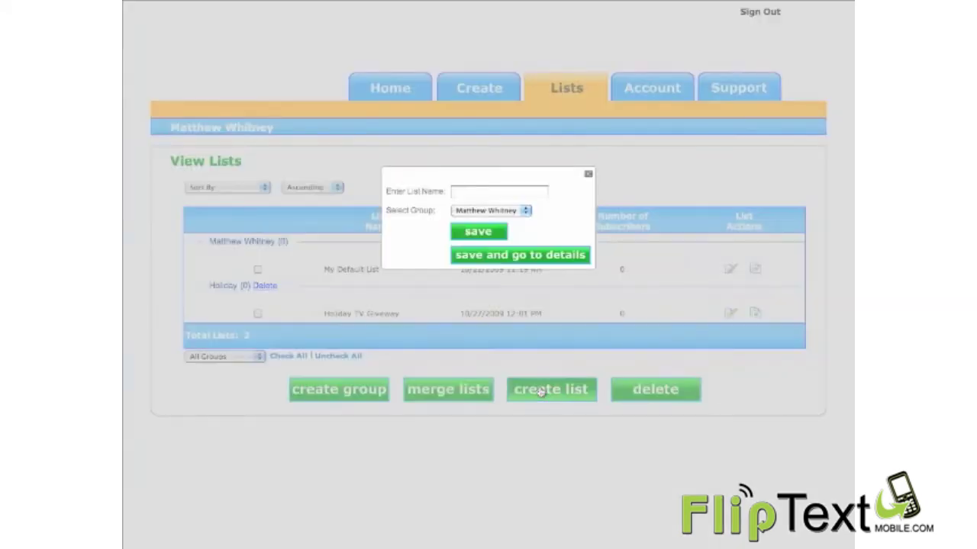
left_click(471, 191)
type("Ho")
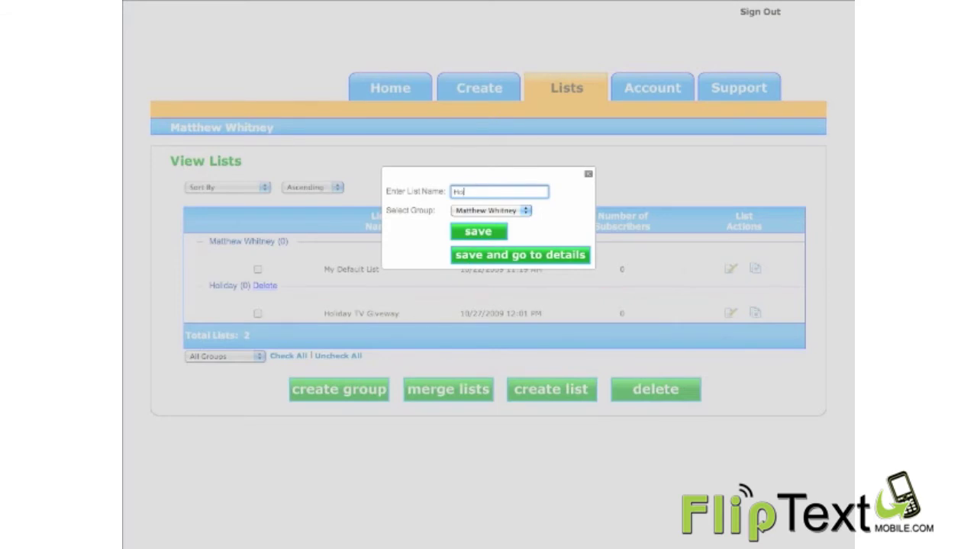
type("liday Ipod Giveawayy")
key("BackSpace")
left_click(526, 211)
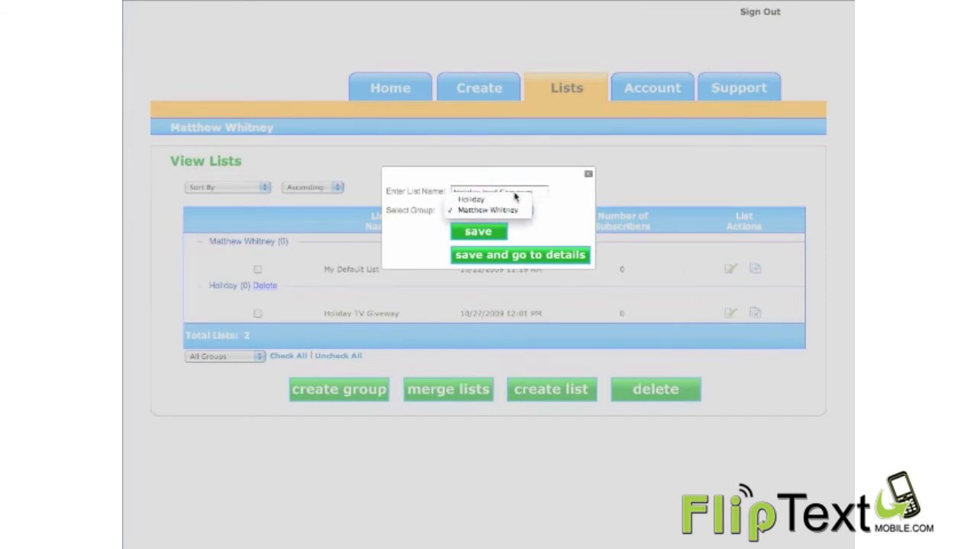
left_click(515, 199)
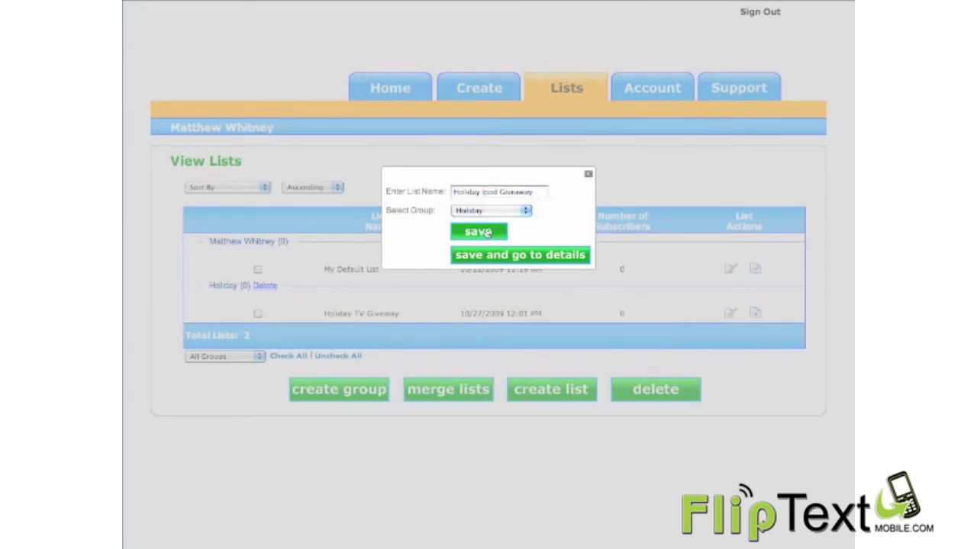
left_click(487, 233)
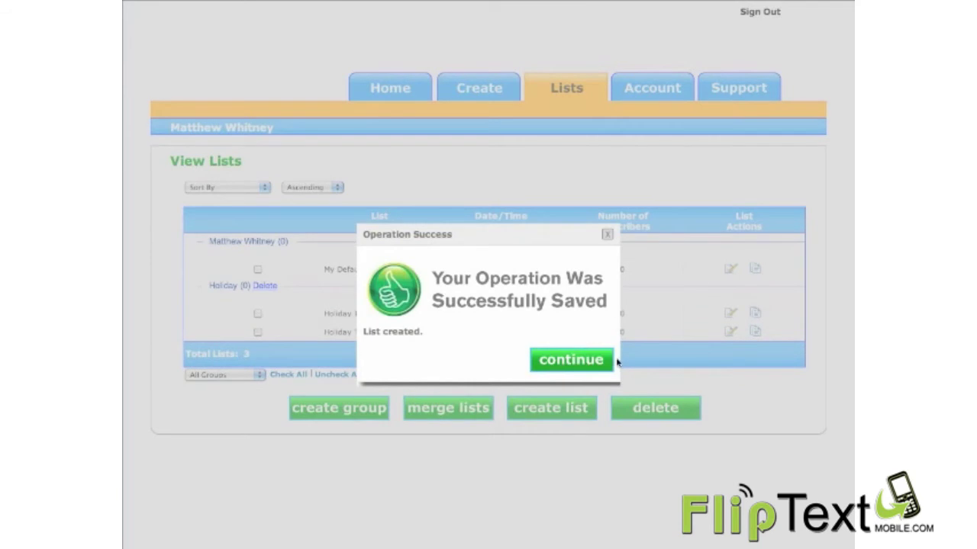
left_click(571, 360)
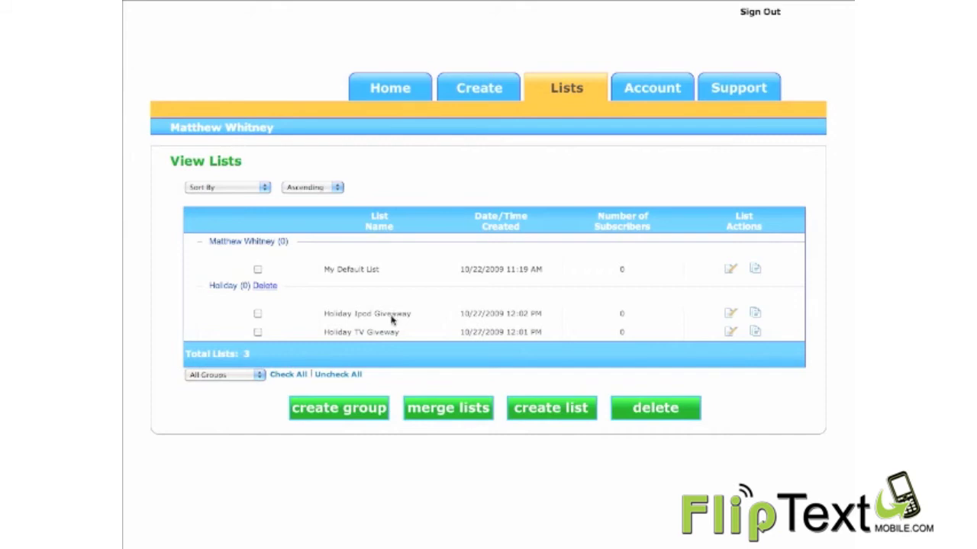
Start a new Text to Win promotion and assign it the keyword keyword2
left_click(504, 89)
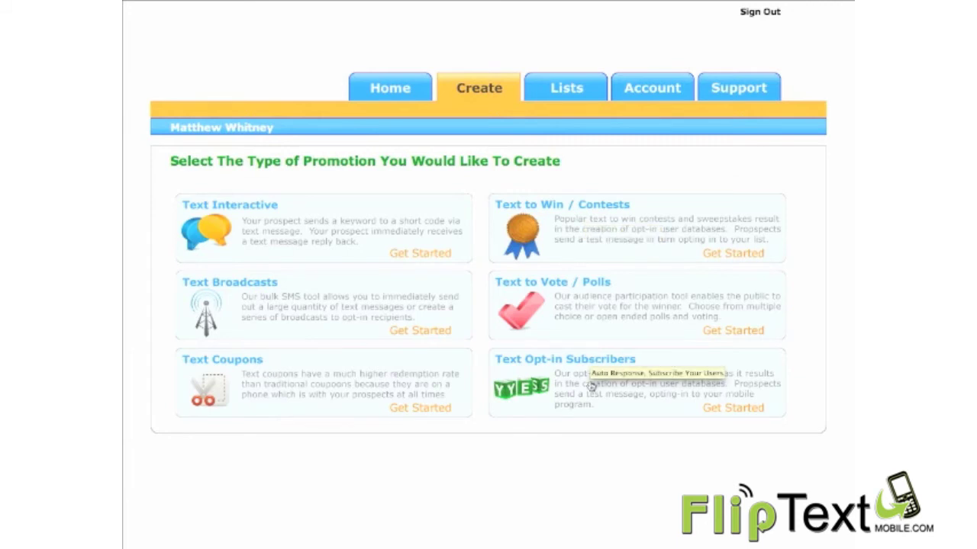
left_click(578, 217)
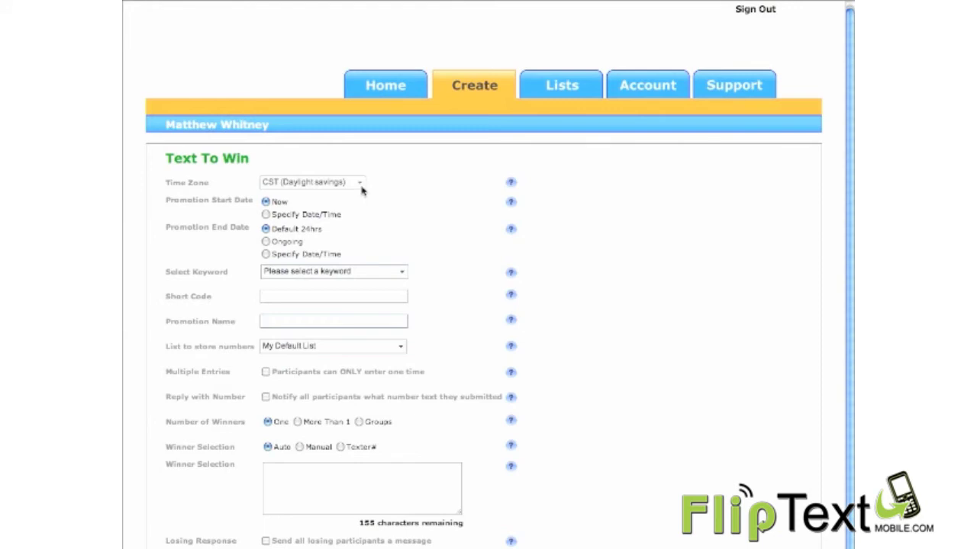
left_click(391, 271)
left_click(401, 272)
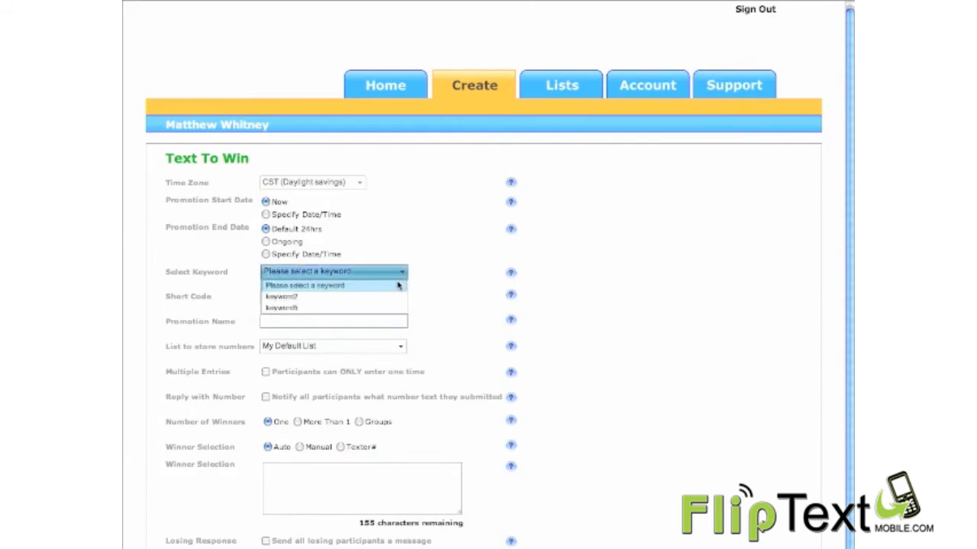
left_click(396, 298)
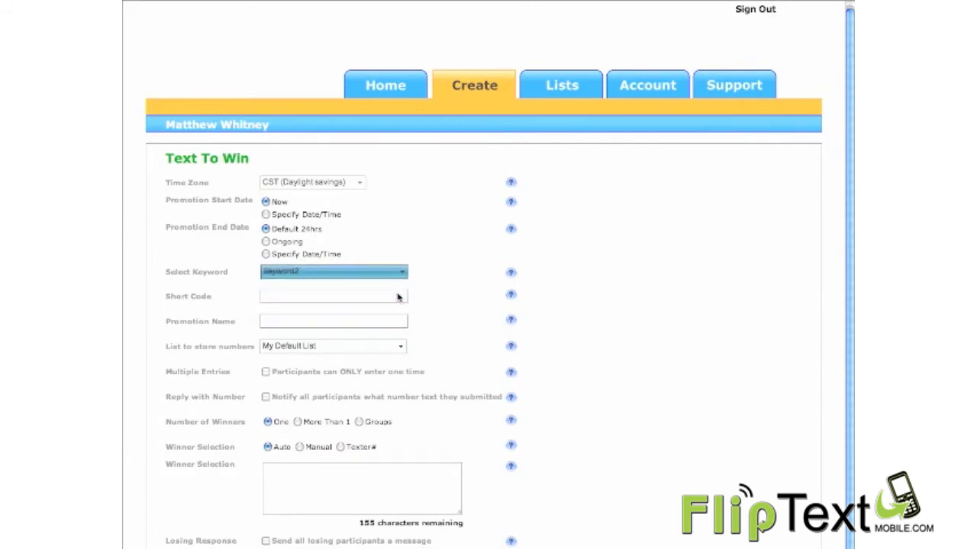
Name the Text to Win promotion "Holiday TV Giveaway"
left_click(291, 327)
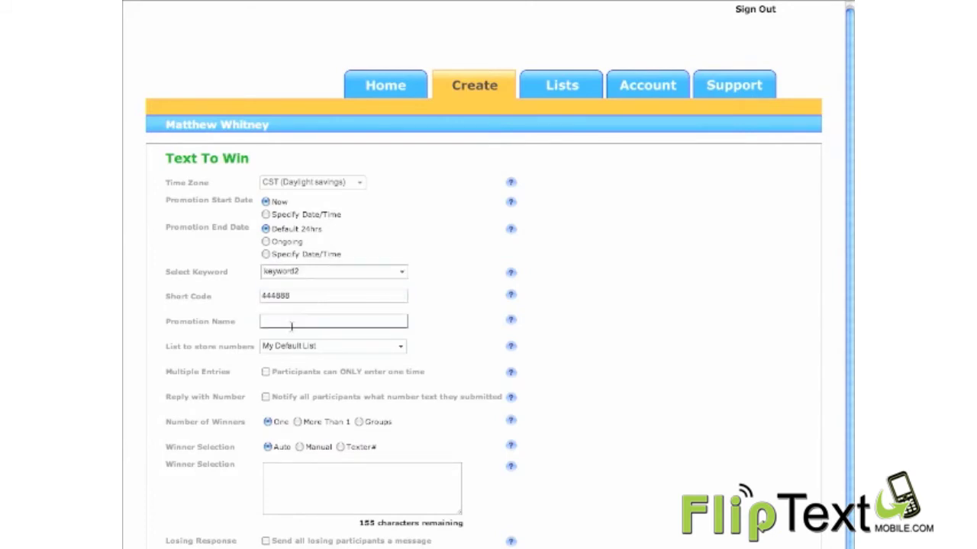
left_click(291, 323)
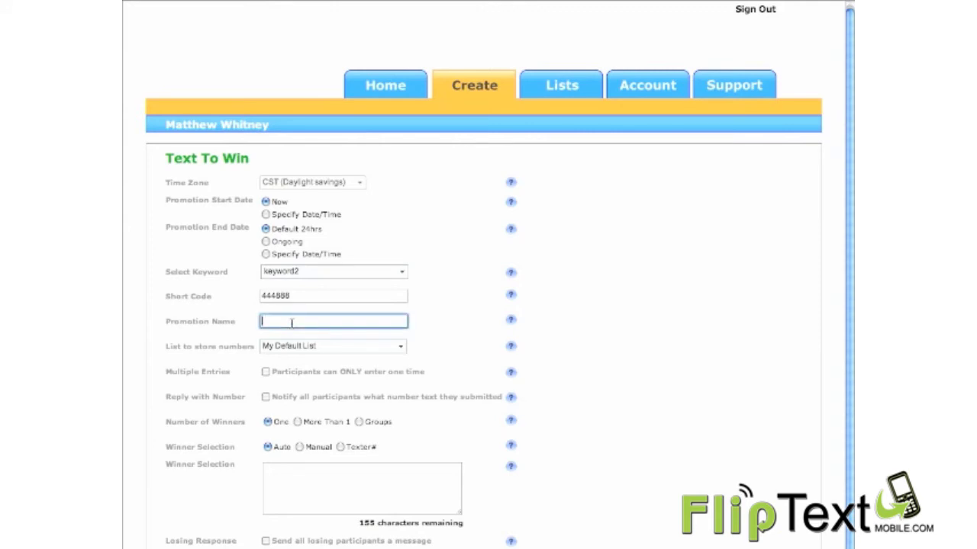
type("Holiday TV Giveawya")
key("BackSpace")
key("BackSpace")
key("BackSpace")
type("way")
key("BackSpace")
key("BackSpace")
type("way")
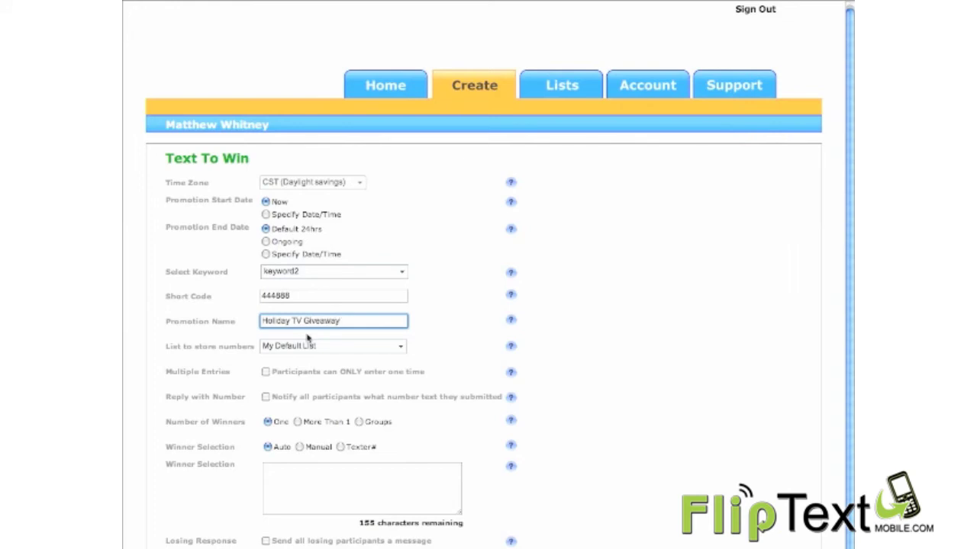
Choose the Holiday TV Giveway list from the Holiday group to store the promotion's numbers
left_click(402, 350)
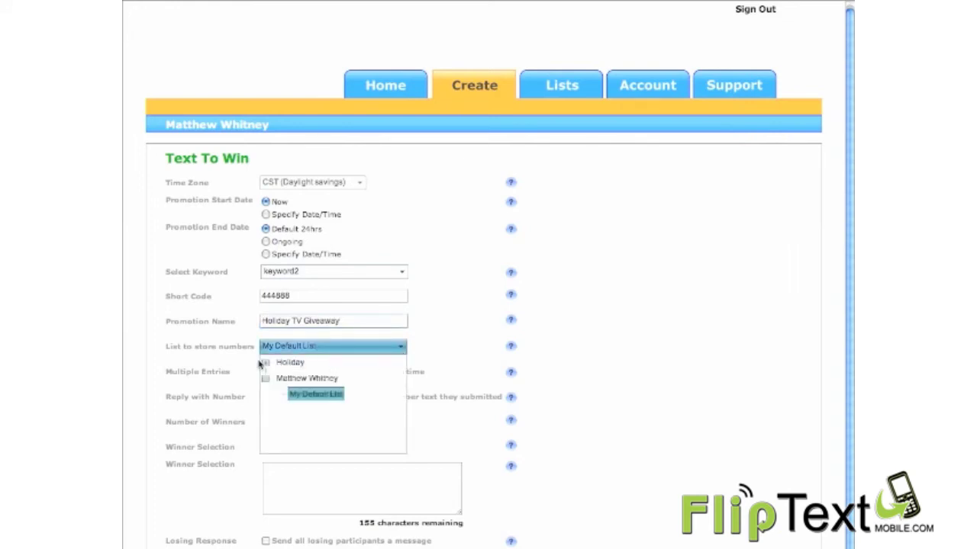
left_click(265, 363)
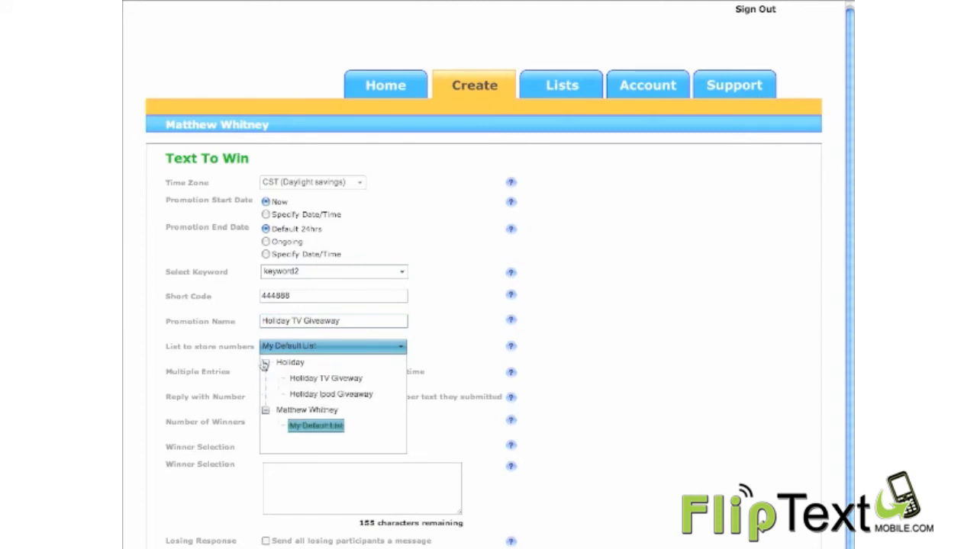
left_click(321, 378)
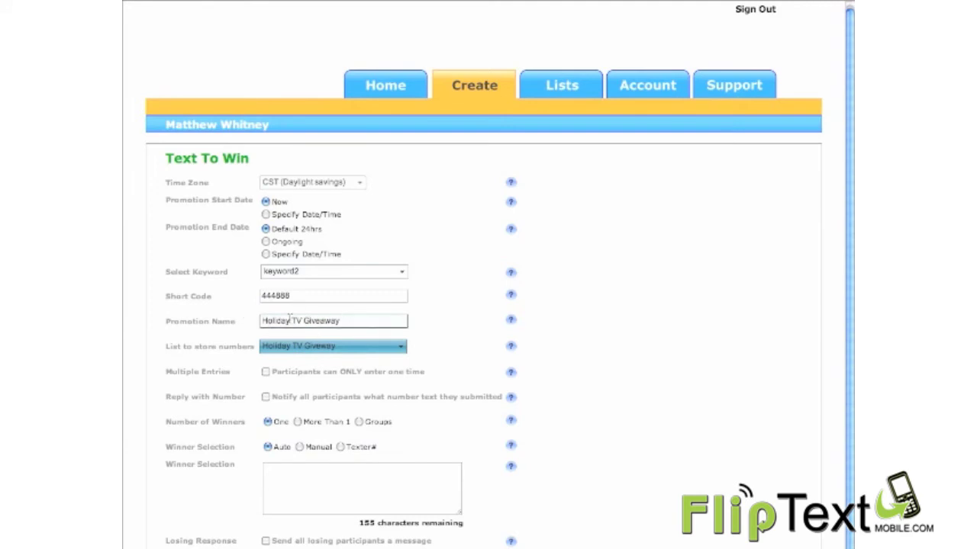
left_click(404, 348)
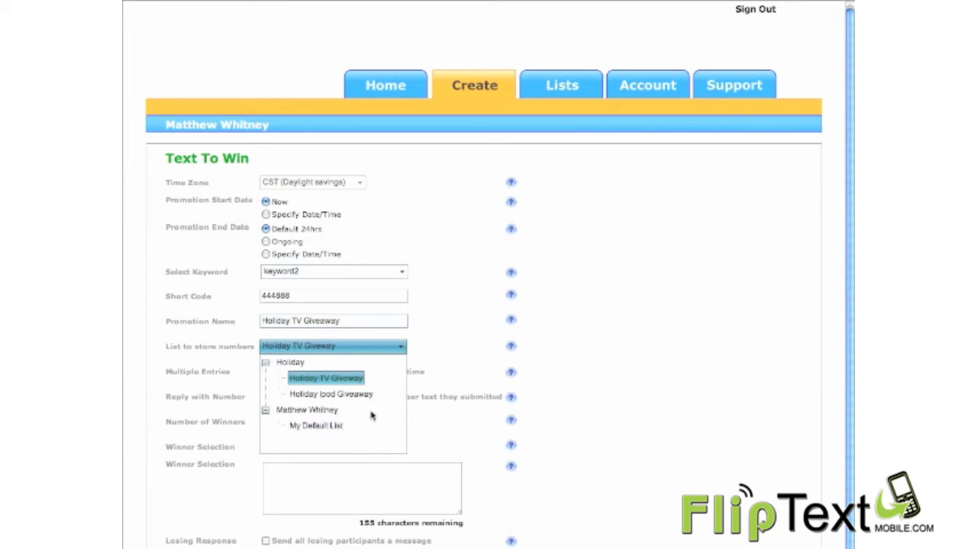
left_click(468, 341)
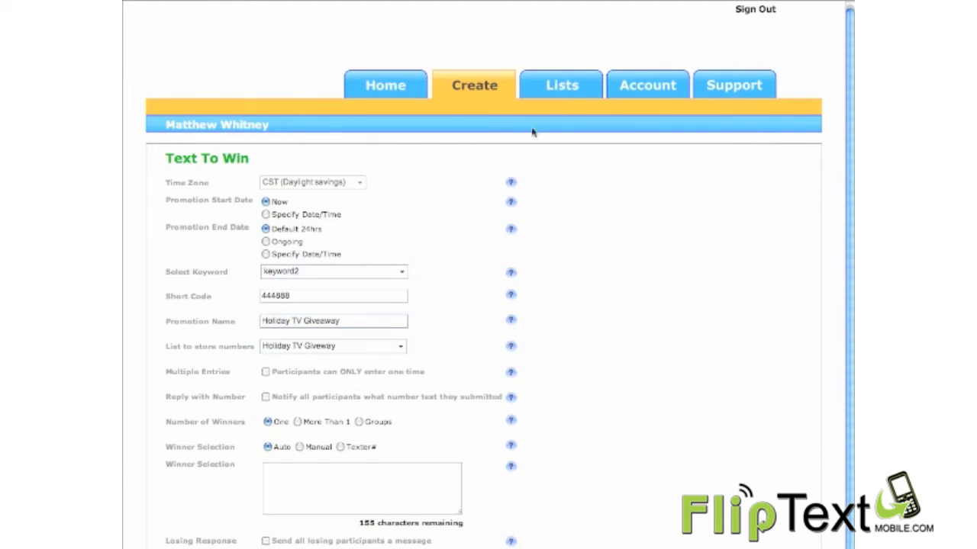
Return to the subscriber lists and duplicate the Holiday Ipod Giveaway list
left_click(563, 85)
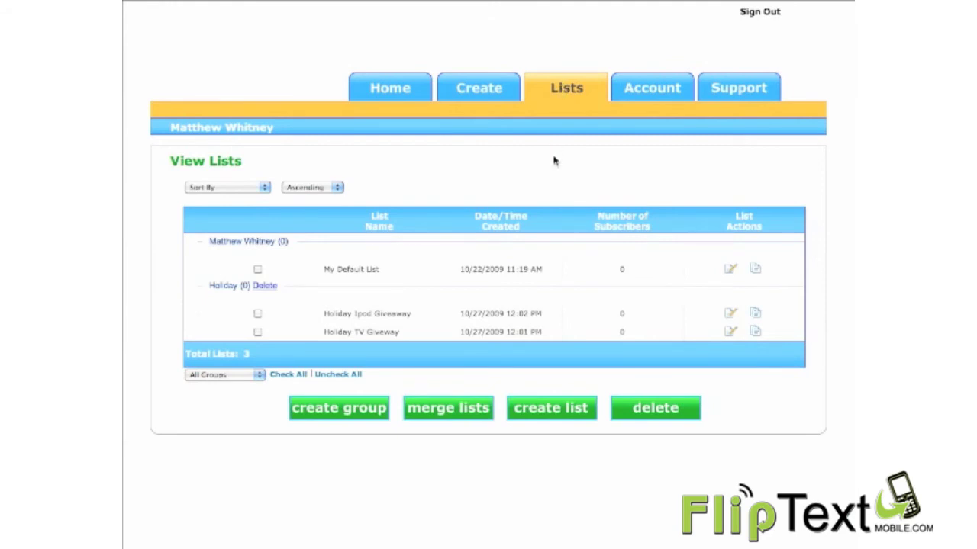
left_click(754, 313)
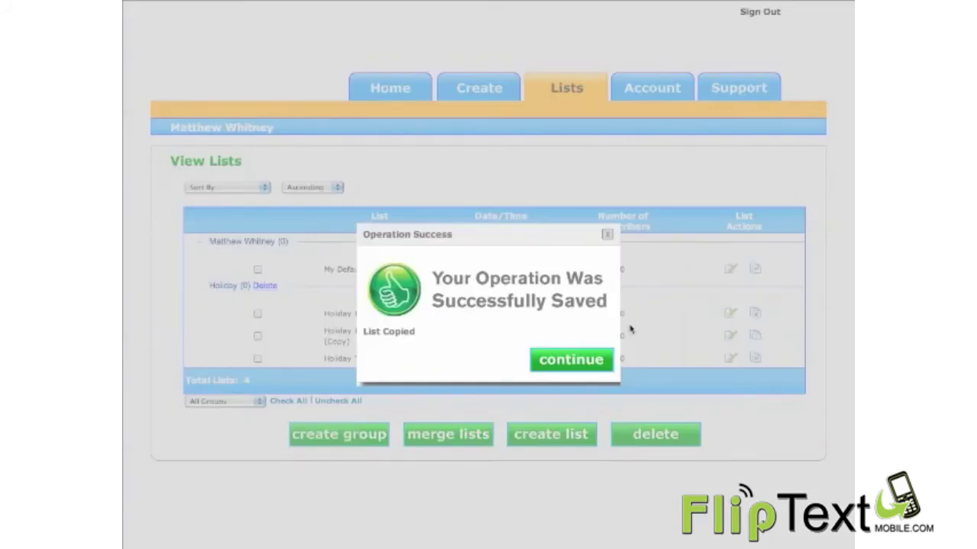
left_click(570, 360)
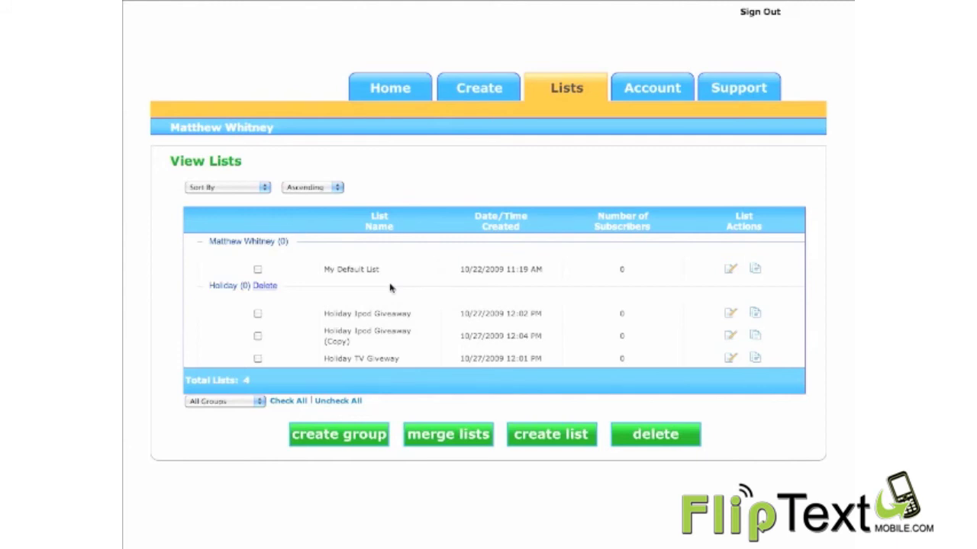
Merge the Holiday Ipod Giveaway and Holiday TV Giveway lists into a new list named "Holiday Ipod TV" in the Holiday group
left_click(258, 315)
left_click(258, 359)
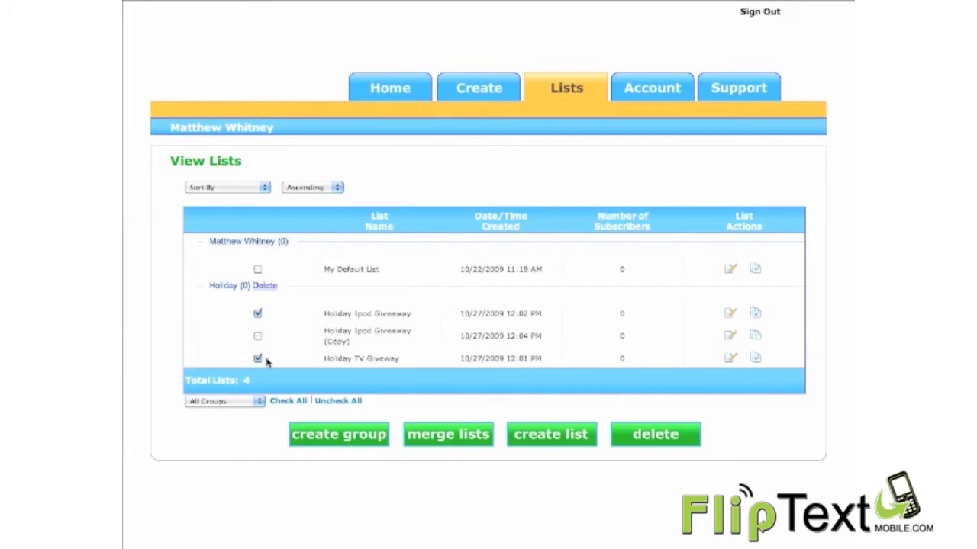
left_click(448, 437)
left_click(504, 190)
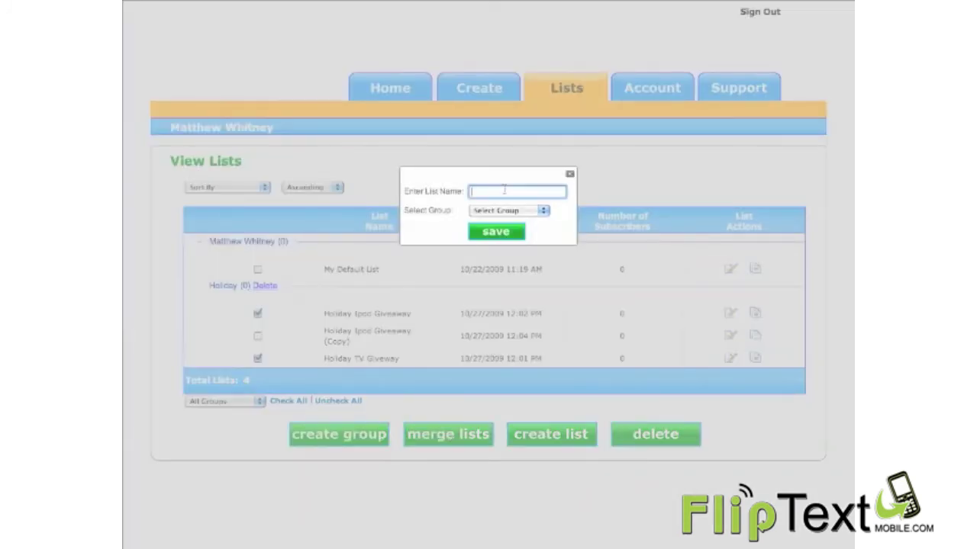
type("Holiday Ipod TV")
left_click(543, 211)
left_click(544, 221)
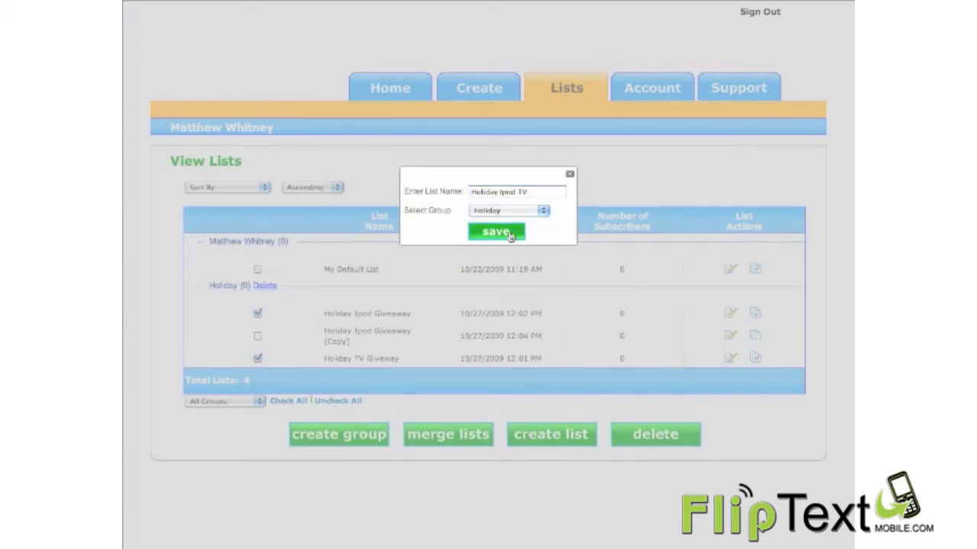
left_click(496, 232)
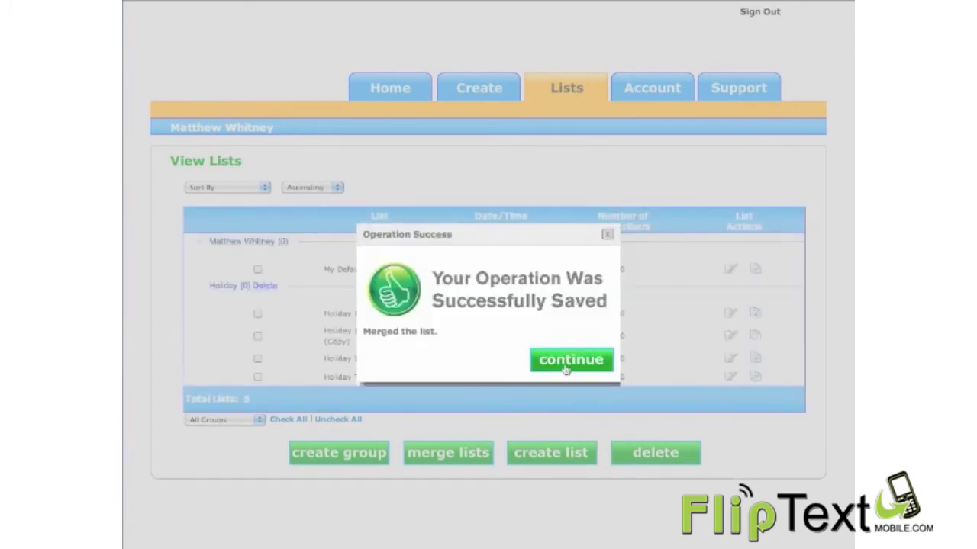
left_click(565, 367)
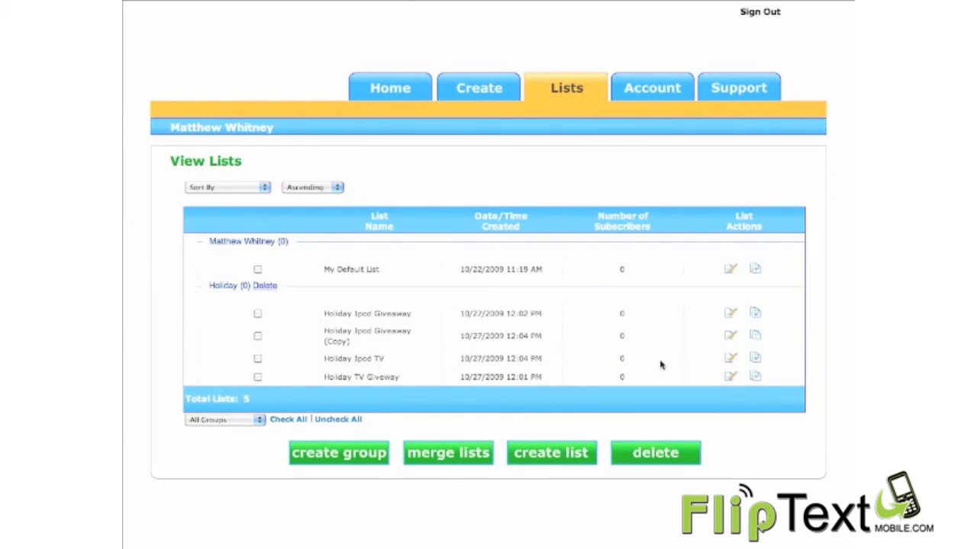
Delete the Holiday Ipod Giveaway (Copy) list from the Holiday group
left_click(258, 337)
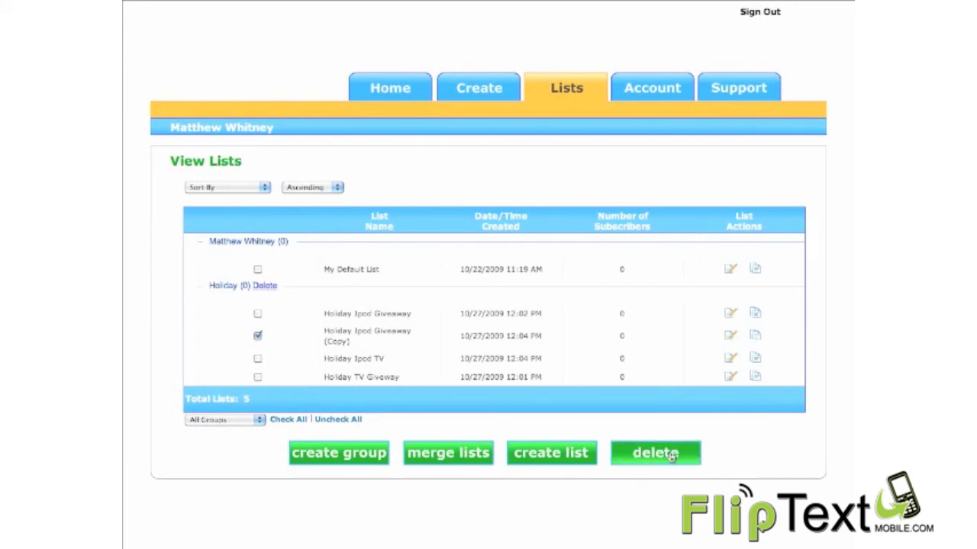
left_click(672, 454)
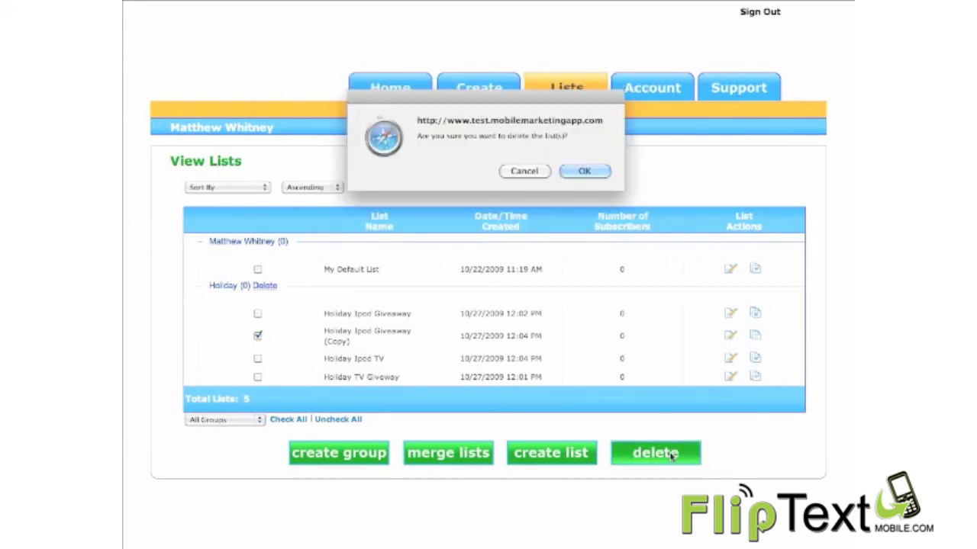
left_click(584, 172)
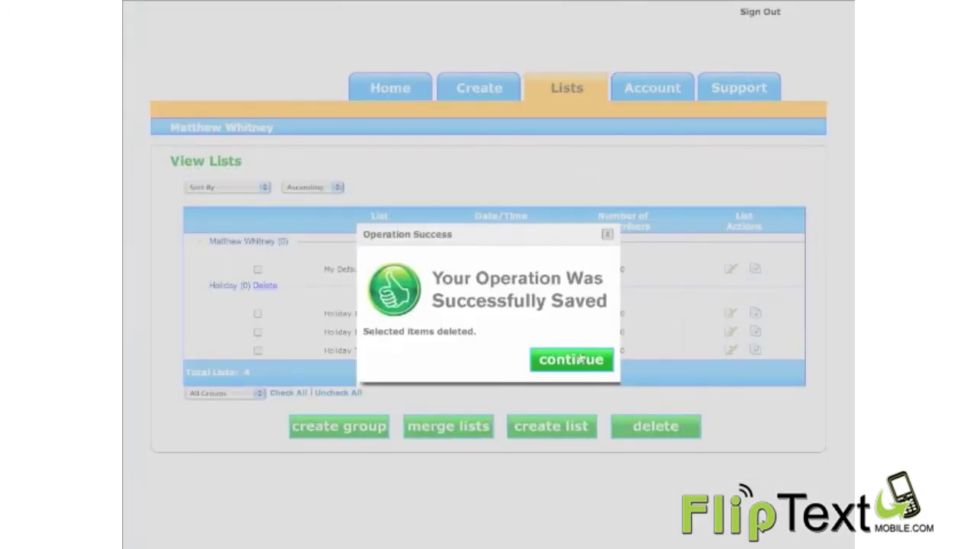
left_click(580, 360)
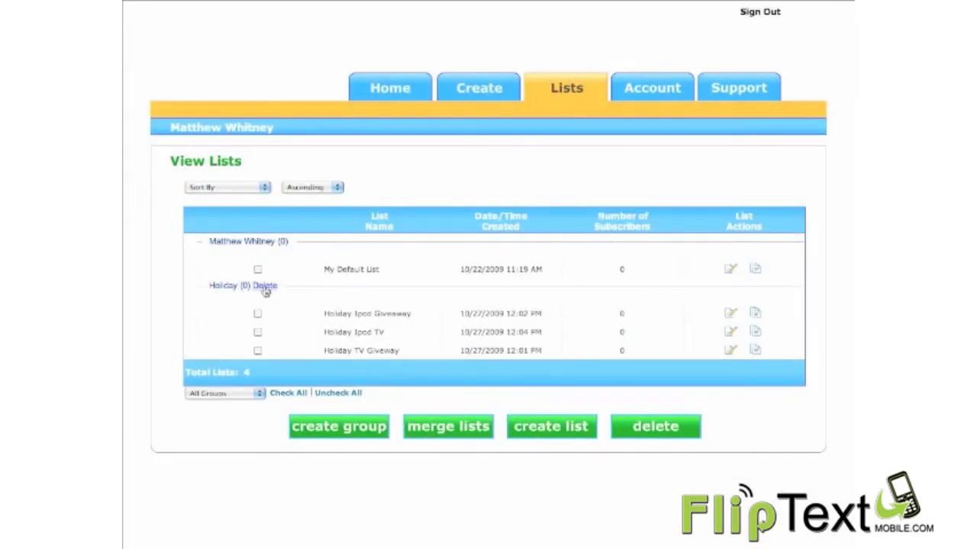